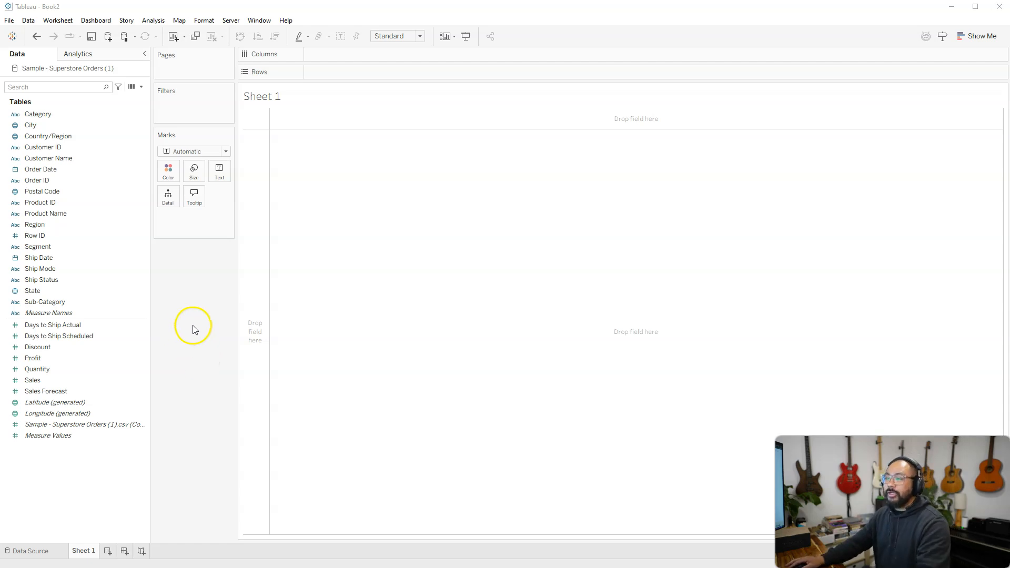
# Plot the Postal Code field as points on a map in the empty sheet.
pyautogui.click(60, 212)
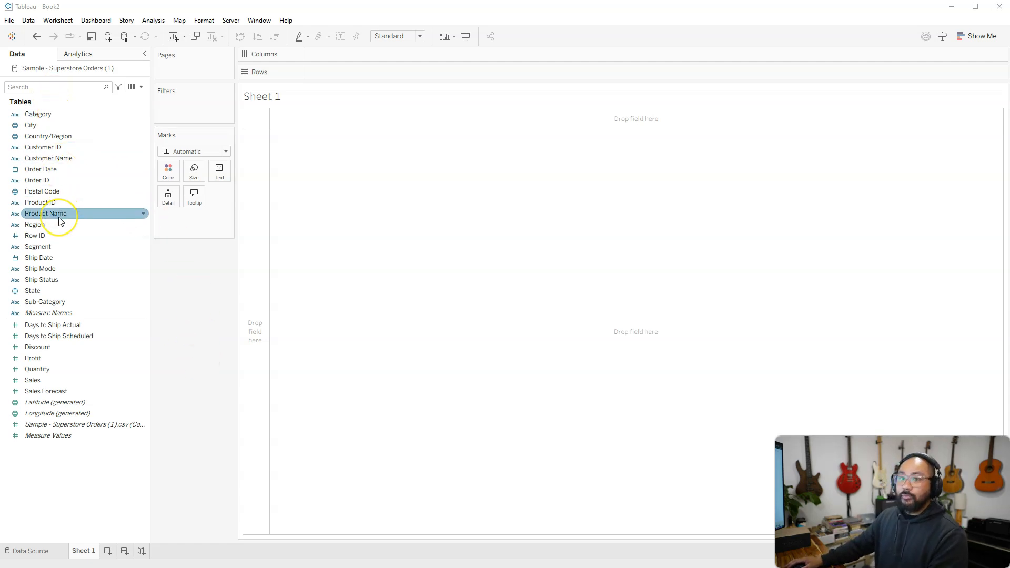
pyautogui.click(43, 192)
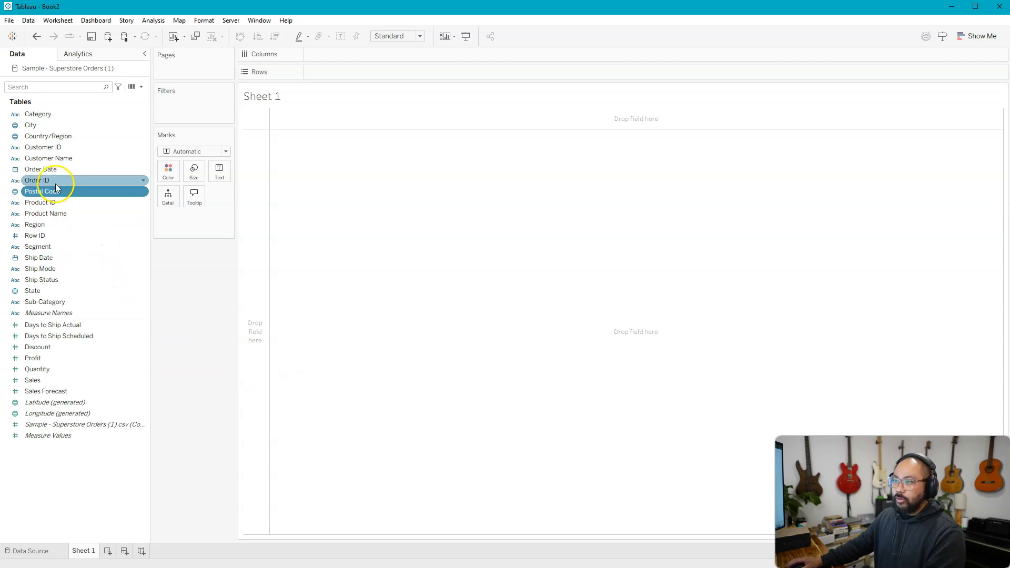
pyautogui.click(64, 193)
pyautogui.doubleClick(64, 192)
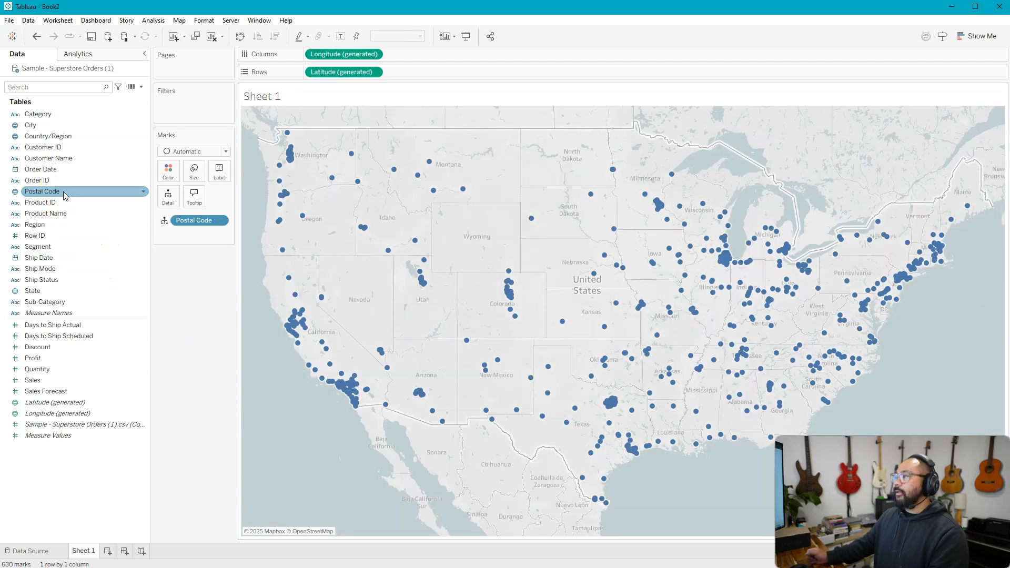
pyautogui.click(126, 127)
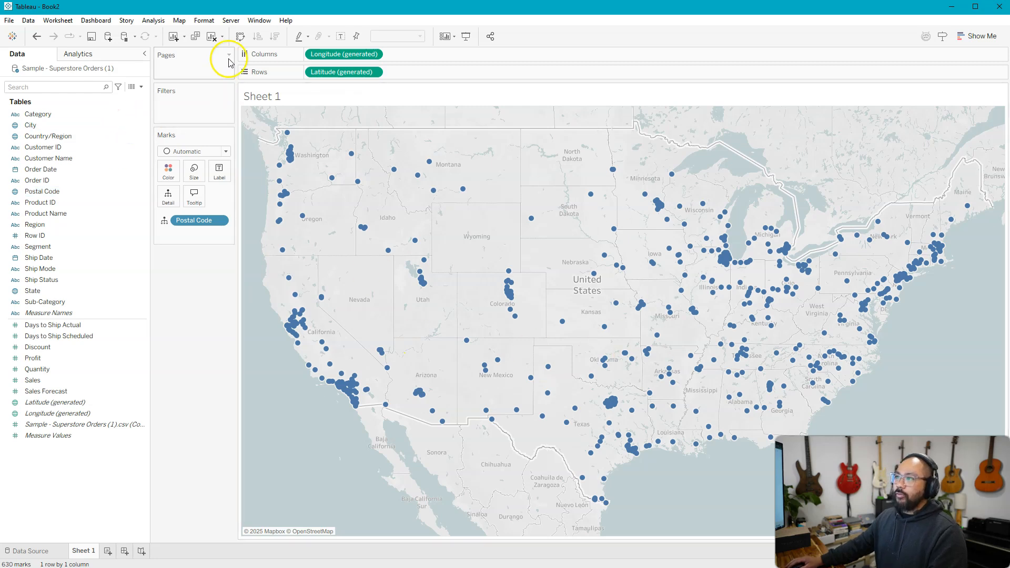
# Check how the postal codes are matched to locations for the United States, keeping the matching settings.
pyautogui.click(180, 20)
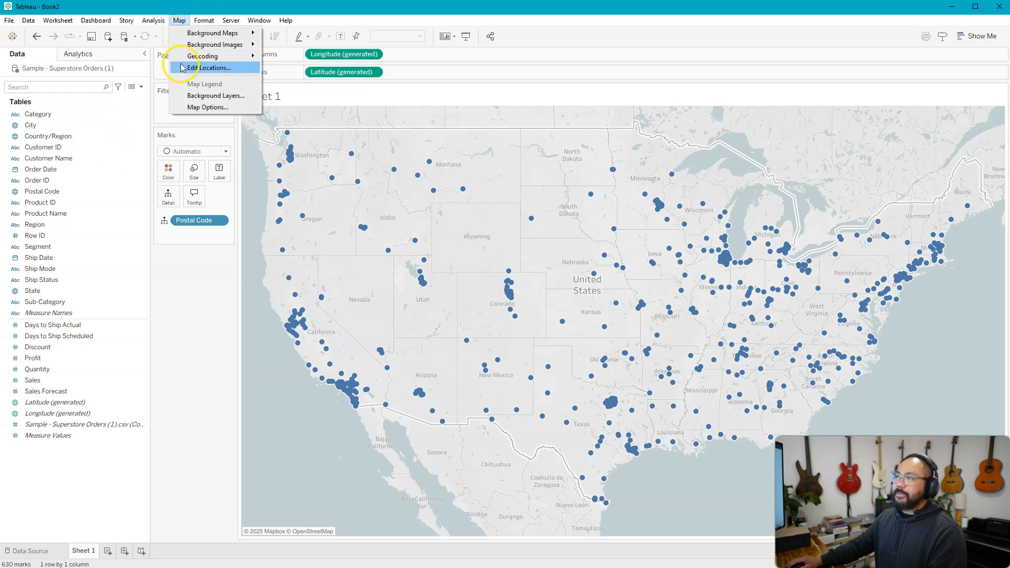
pyautogui.click(209, 68)
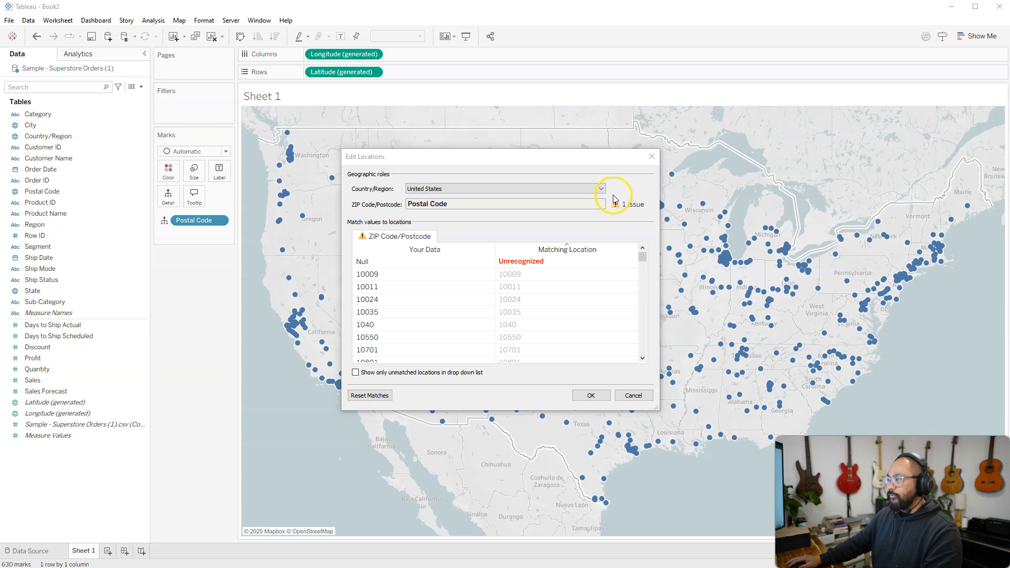
pyautogui.click(588, 395)
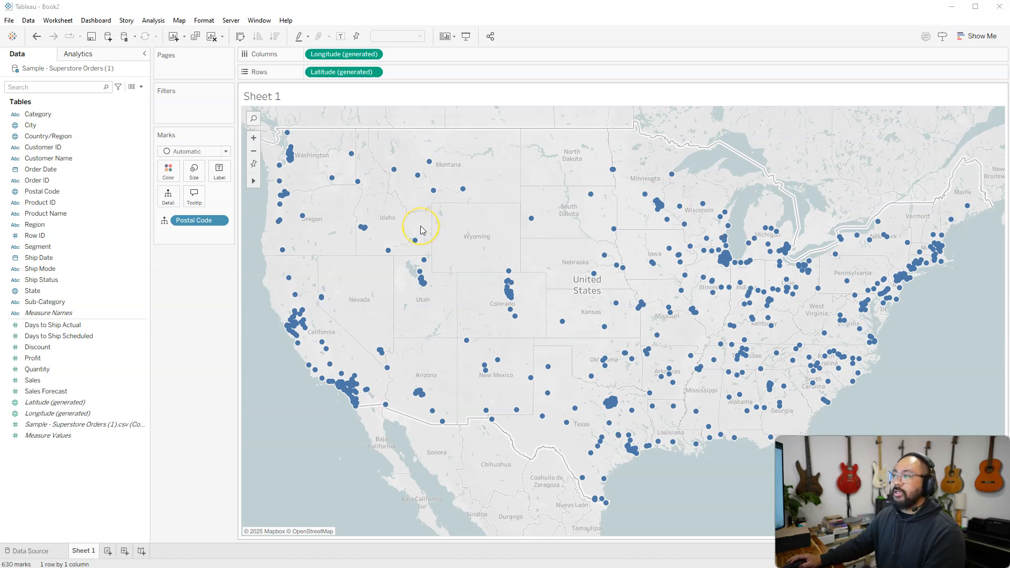
# Change the map's mark type to Density and apply the Density Multi-color Light palette.
pyautogui.click(194, 153)
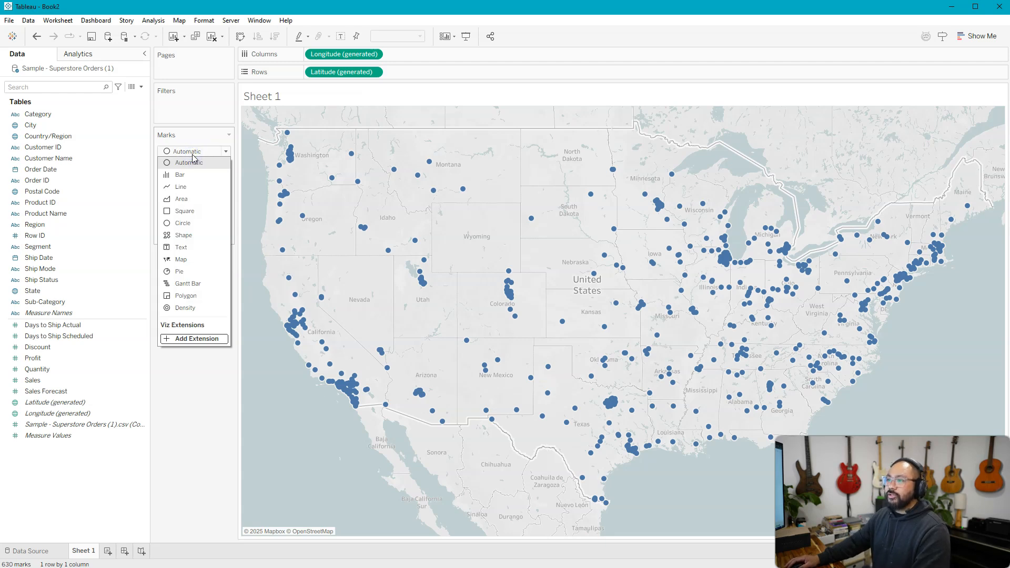
pyautogui.click(203, 308)
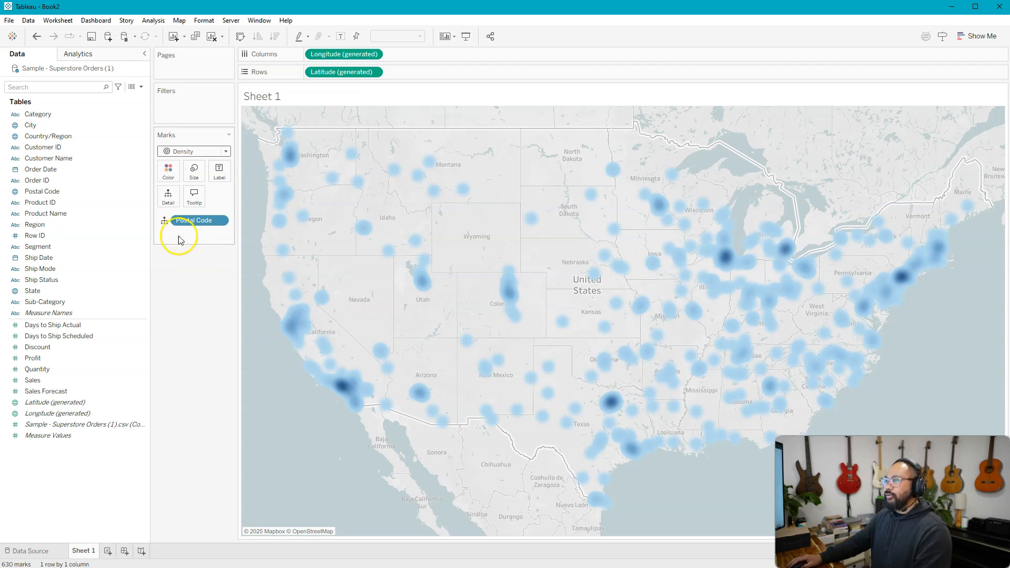
pyautogui.click(166, 174)
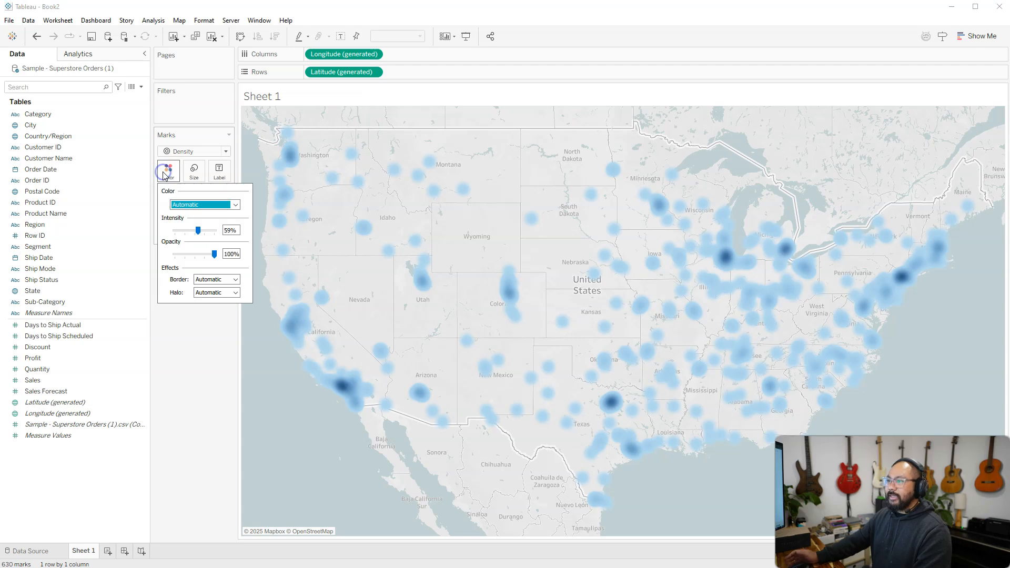
pyautogui.click(201, 207)
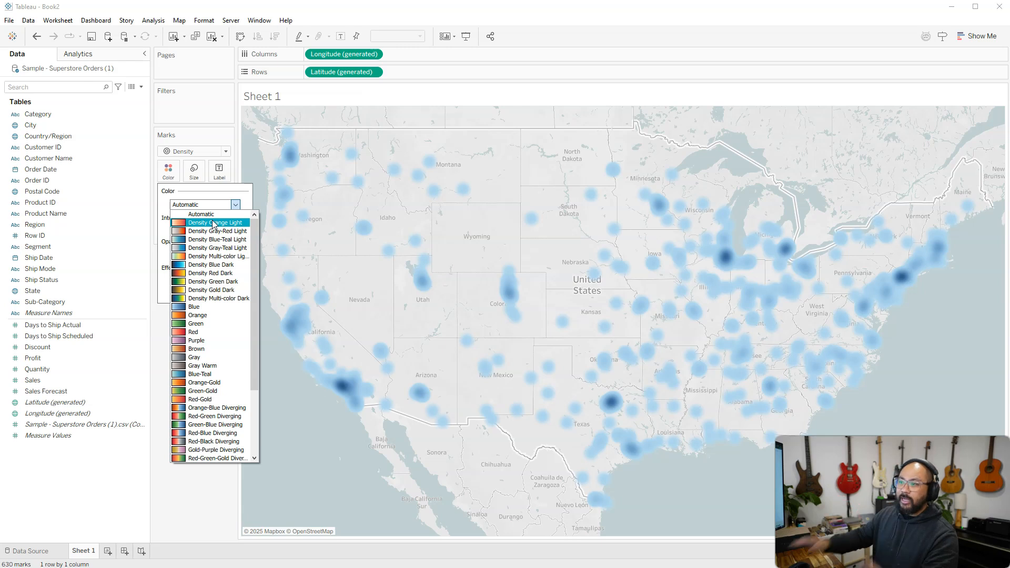
pyautogui.click(198, 409)
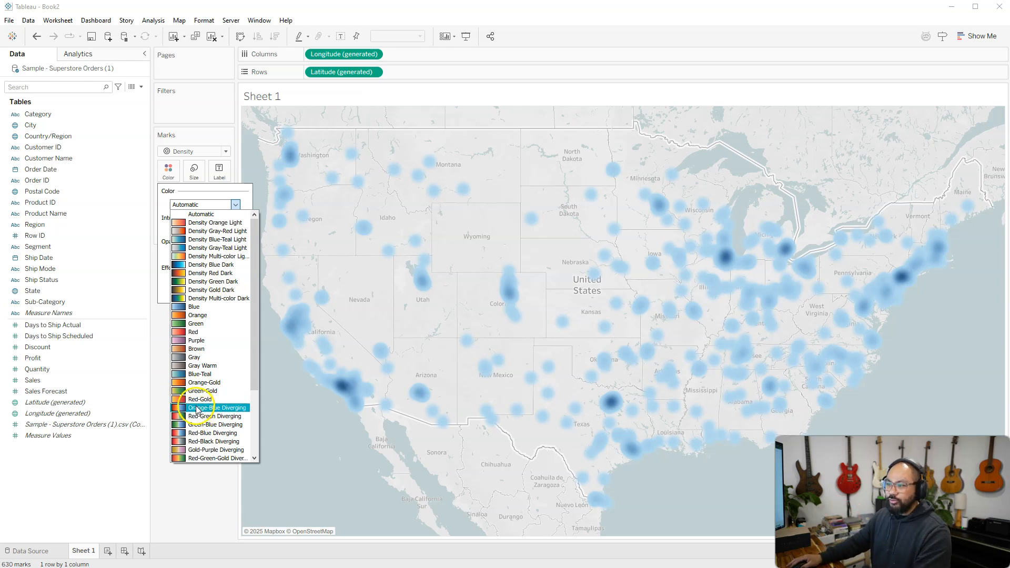
pyautogui.click(209, 257)
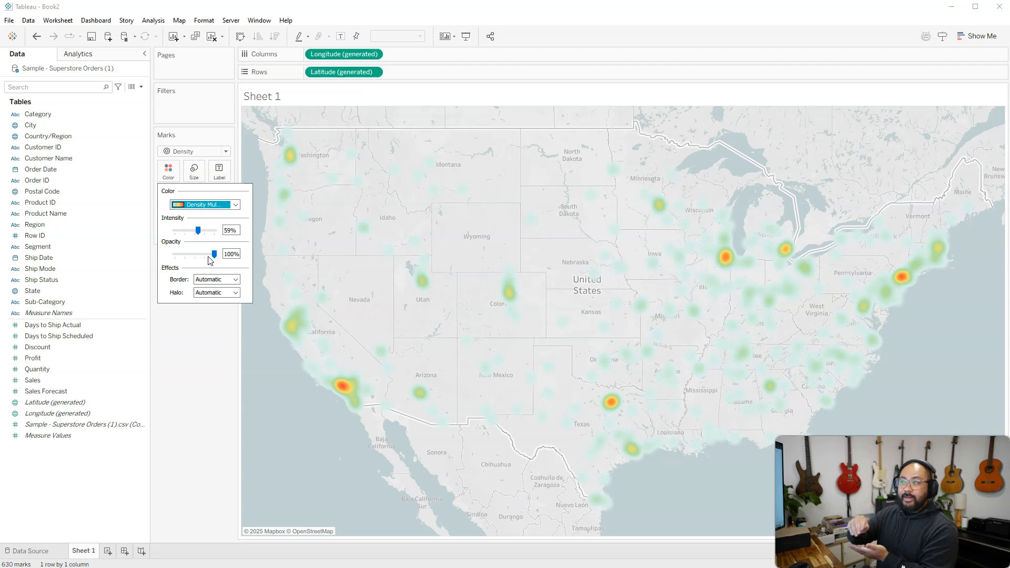
pyautogui.click(931, 338)
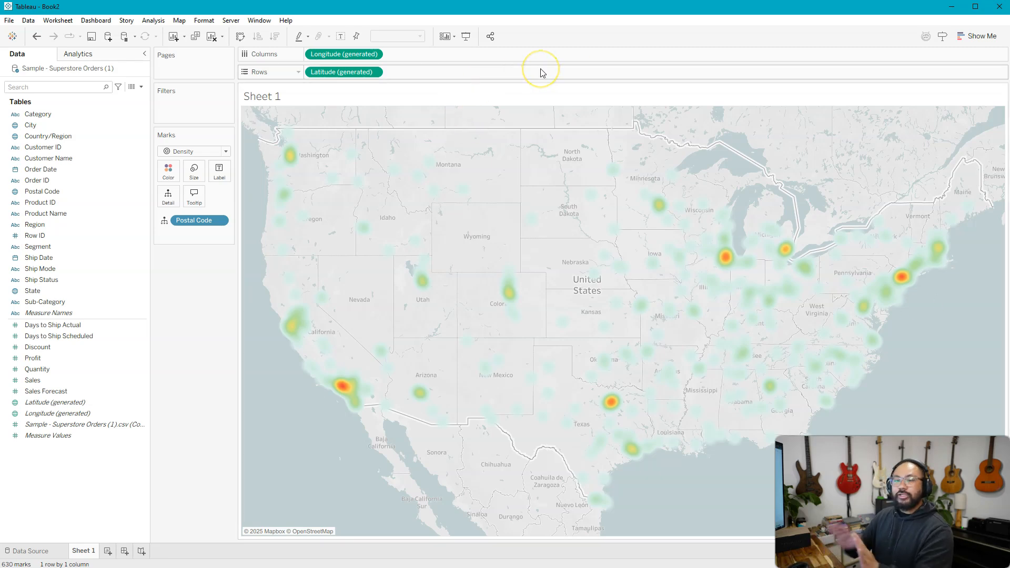
# Set the map's background style to Dark.
pyautogui.click(179, 20)
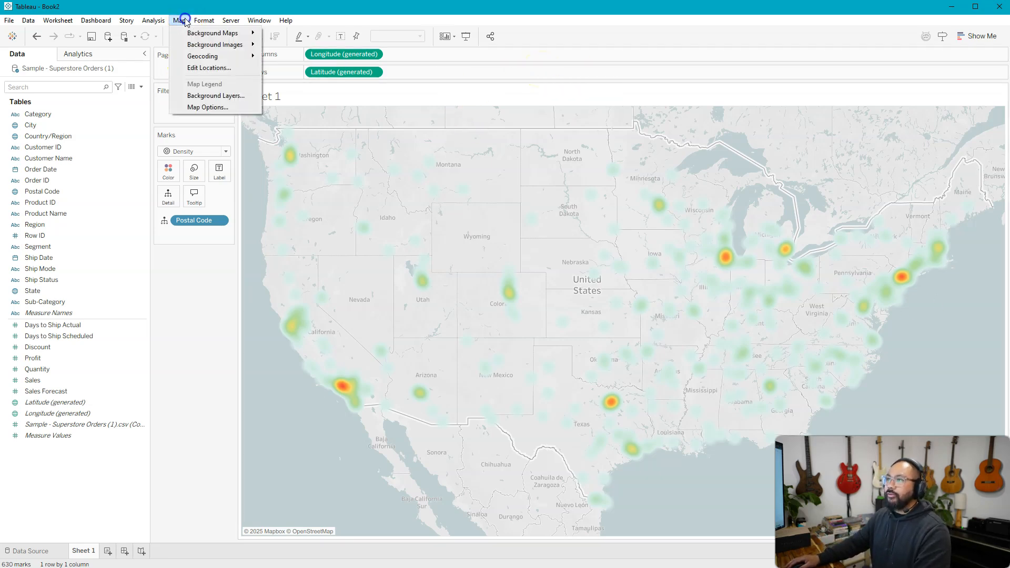
pyautogui.click(219, 96)
pyautogui.click(66, 105)
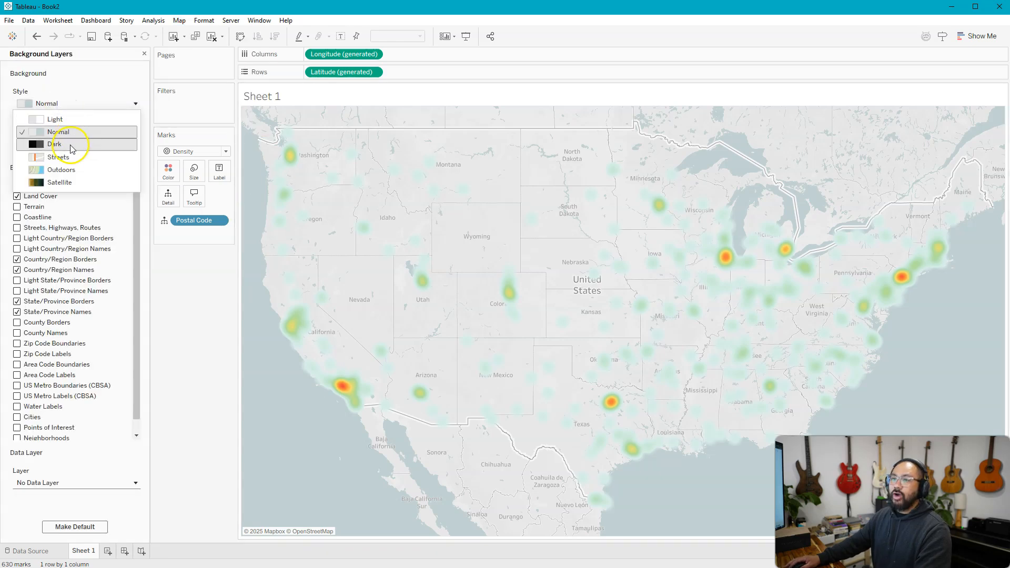
pyautogui.click(72, 147)
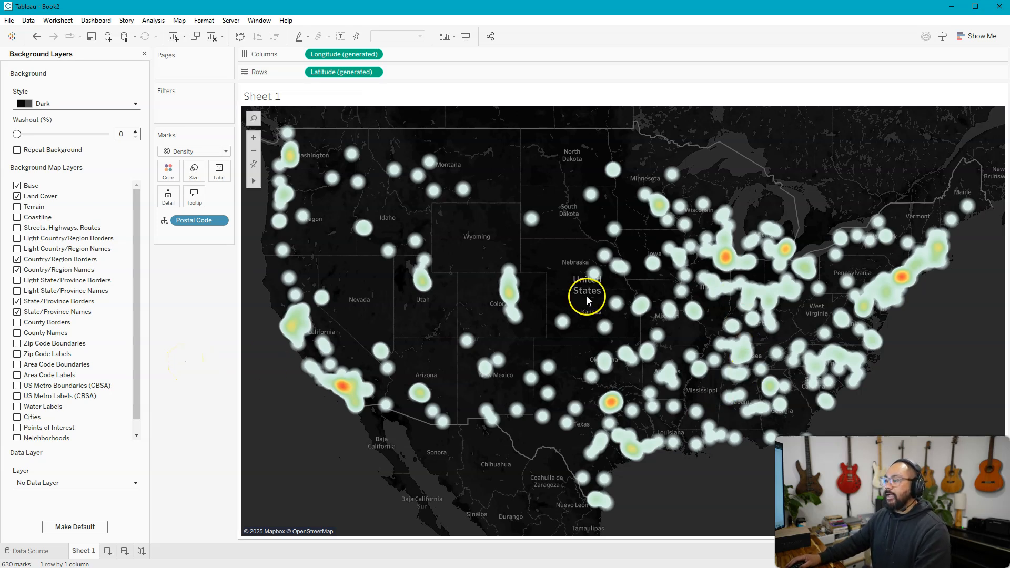
# Raise the color intensity of the density marks to 76%.
pyautogui.moveTo(303, 330)
pyautogui.moveTo(617, 405)
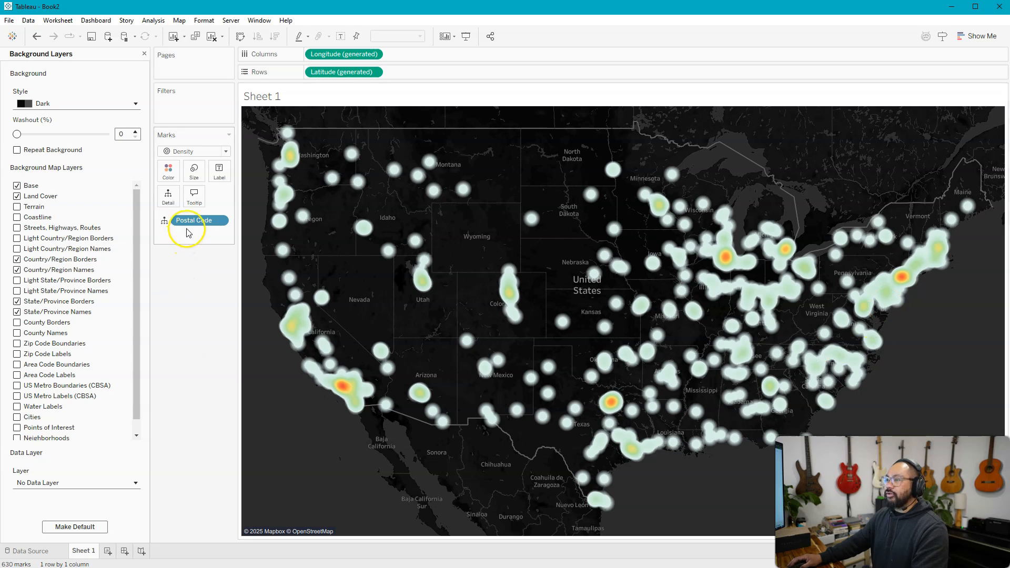
pyautogui.click(168, 171)
pyautogui.click(169, 171)
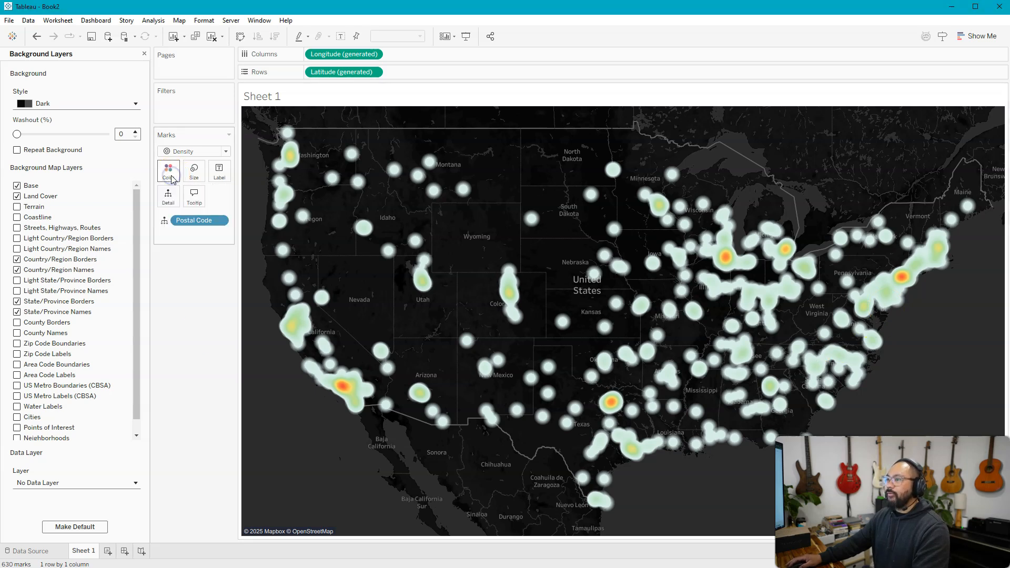
pyautogui.click(169, 170)
pyautogui.moveTo(203, 231); pyautogui.dragTo(224, 234)
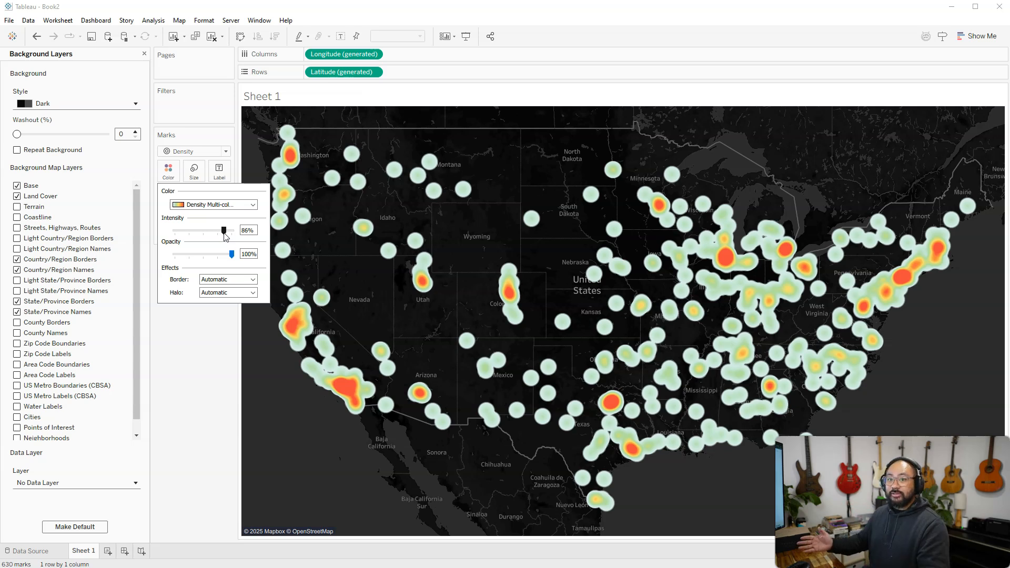
pyautogui.moveTo(225, 236)
pyautogui.mouseDown()
pyautogui.moveTo(182, 236)
pyautogui.moveTo(218, 237)
pyautogui.mouseUp()
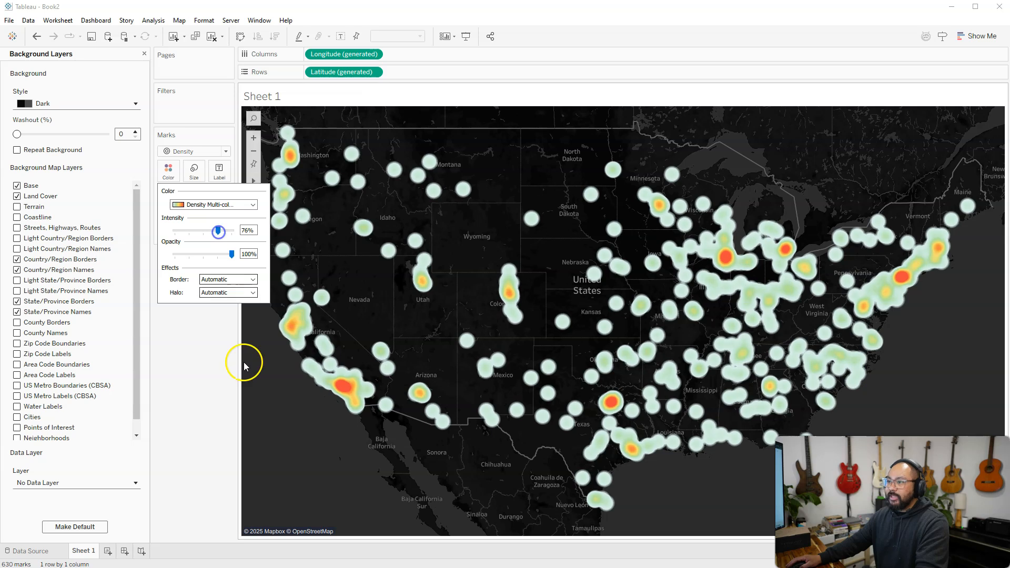
pyautogui.click(191, 362)
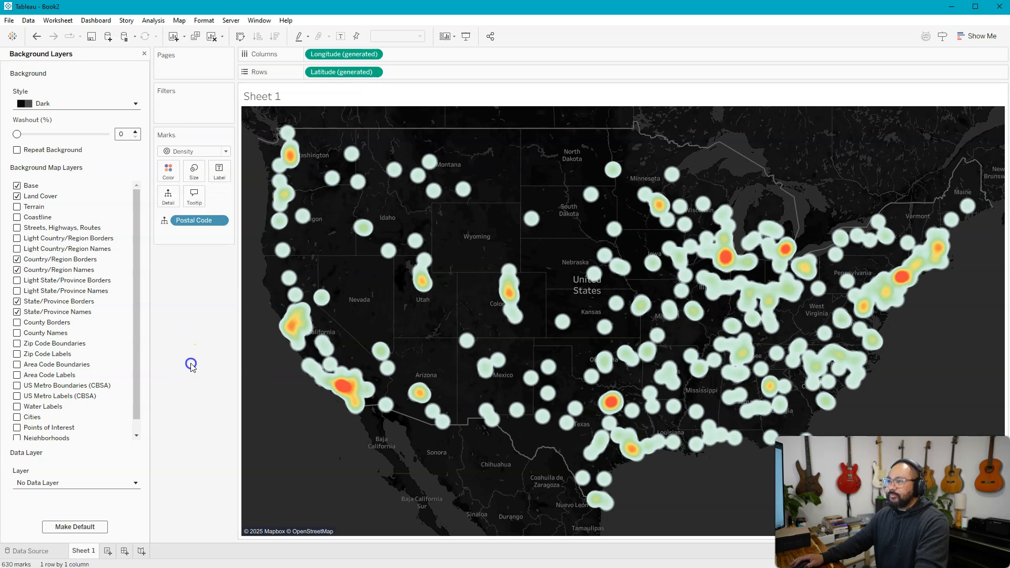
# Enlarge the density marks slightly so that neighbouring spots blend together more.
pyautogui.click(192, 173)
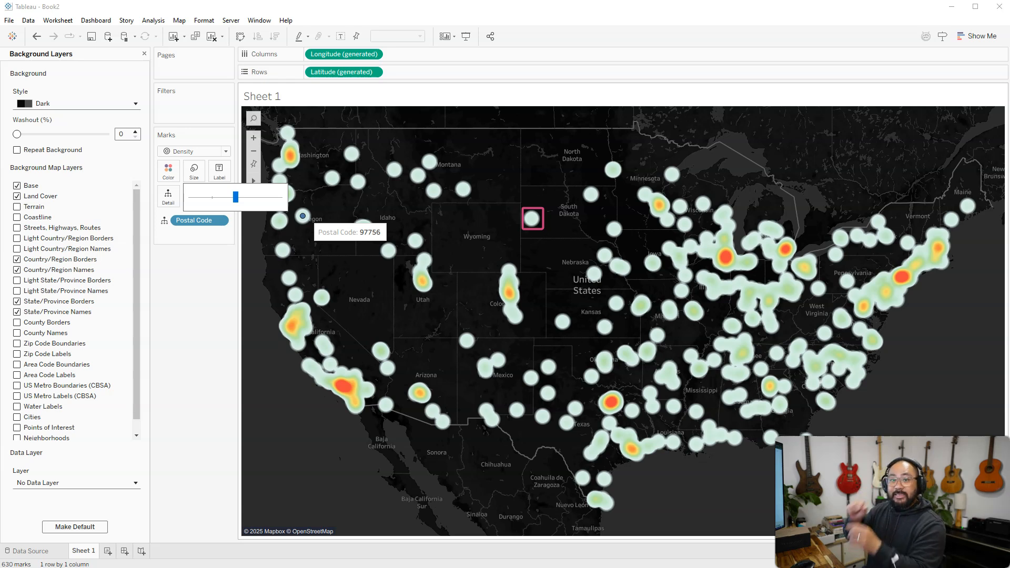
pyautogui.click(176, 182)
pyautogui.click(194, 171)
pyautogui.moveTo(234, 199)
pyautogui.mouseDown()
pyautogui.moveTo(267, 203)
pyautogui.moveTo(246, 199)
pyautogui.mouseUp()
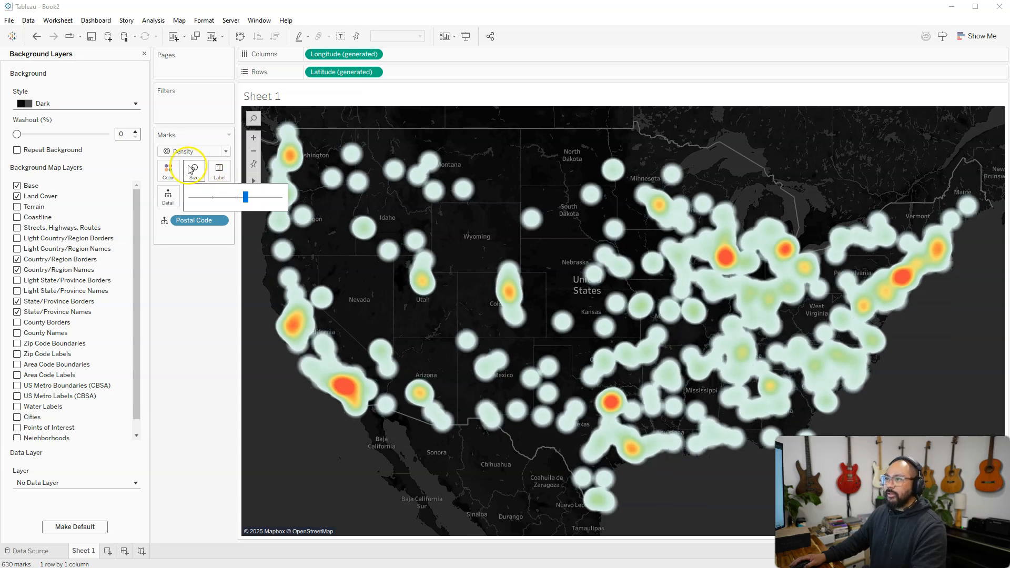
# Increase the density marks' color intensity to 90%.
pyautogui.click(168, 170)
pyautogui.moveTo(223, 238); pyautogui.dragTo(229, 235)
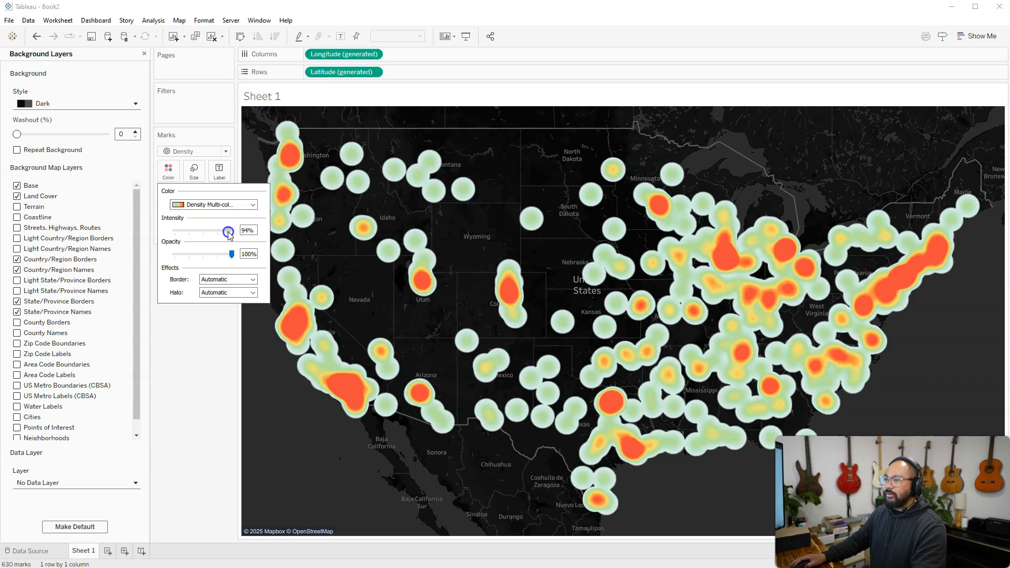
pyautogui.click(184, 348)
# Reduce the size of the density marks to about the middle of the size range.
pyautogui.click(195, 174)
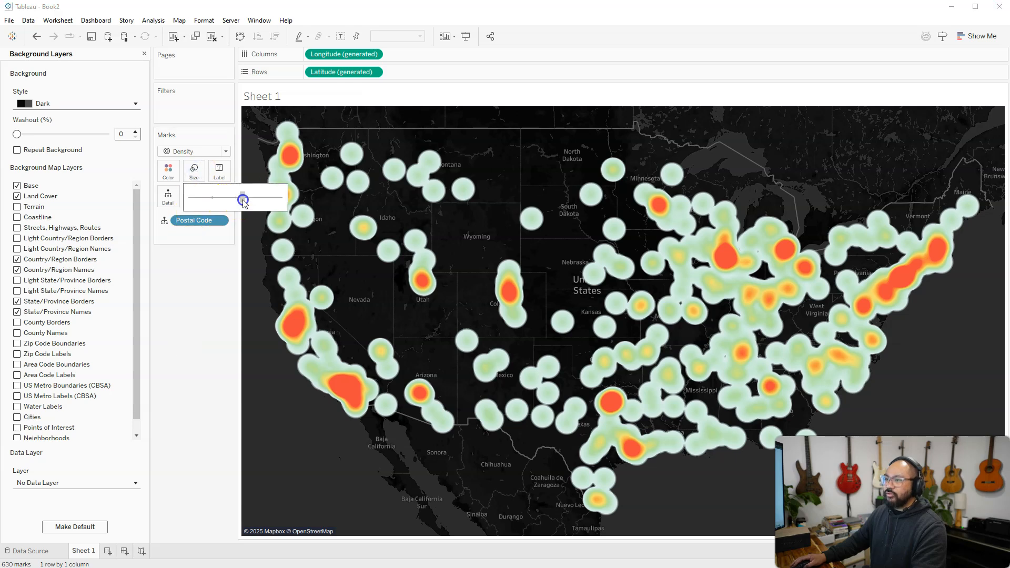
pyautogui.moveTo(241, 202); pyautogui.dragTo(237, 201)
pyautogui.click(184, 153)
# Set the density marks' color intensity to 74%.
pyautogui.click(168, 170)
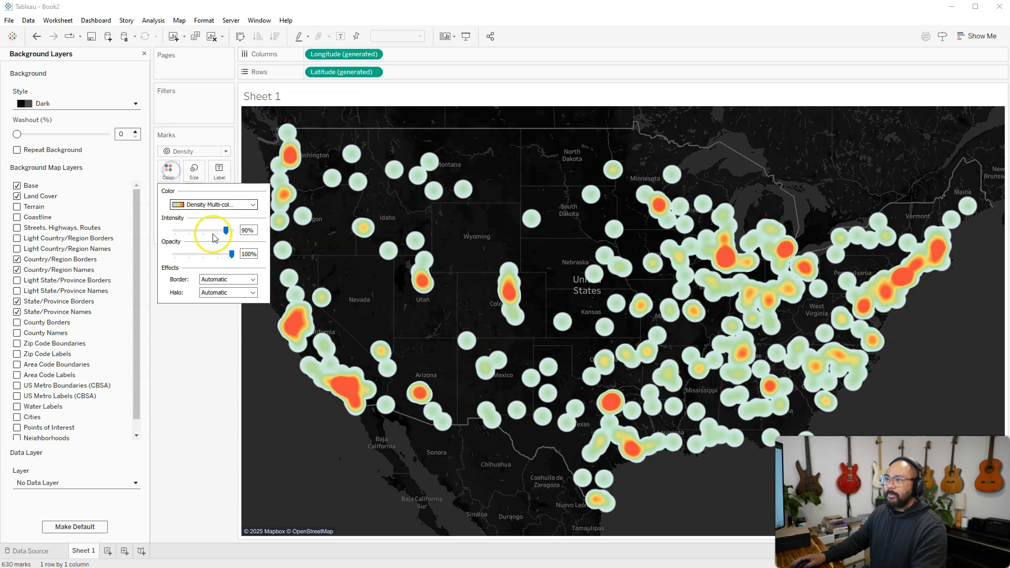
pyautogui.moveTo(224, 233); pyautogui.dragTo(218, 235)
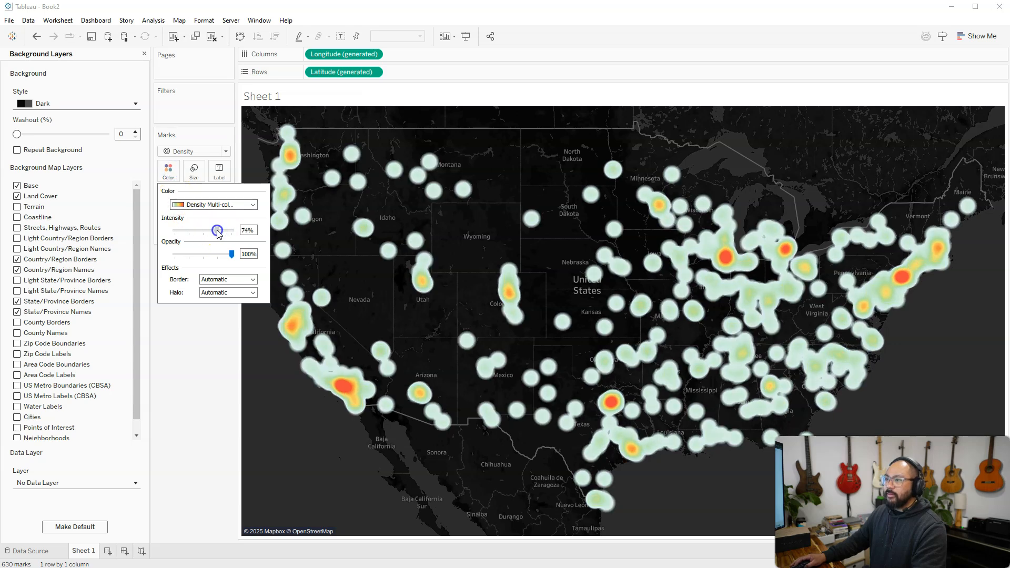
pyautogui.click(206, 451)
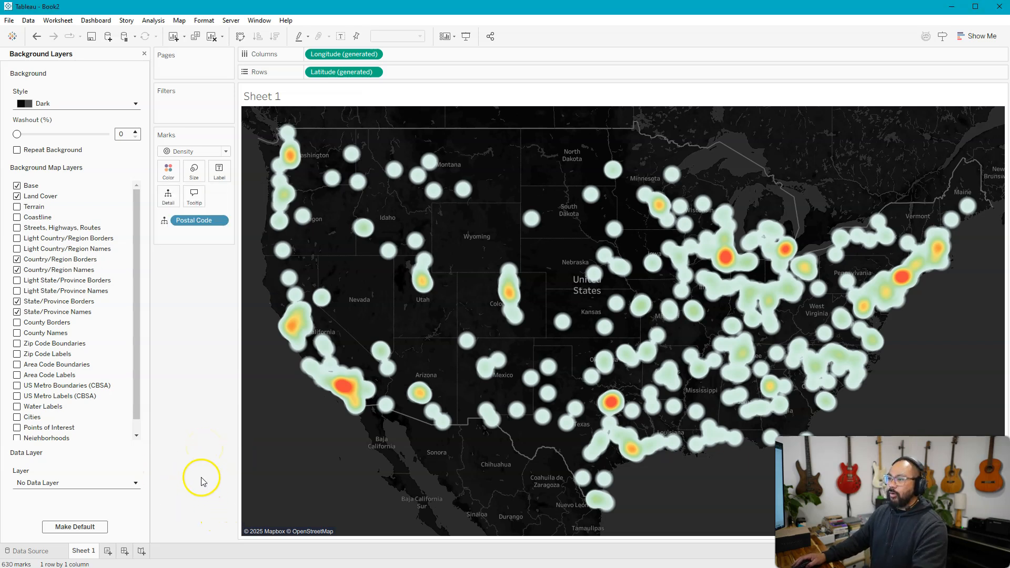